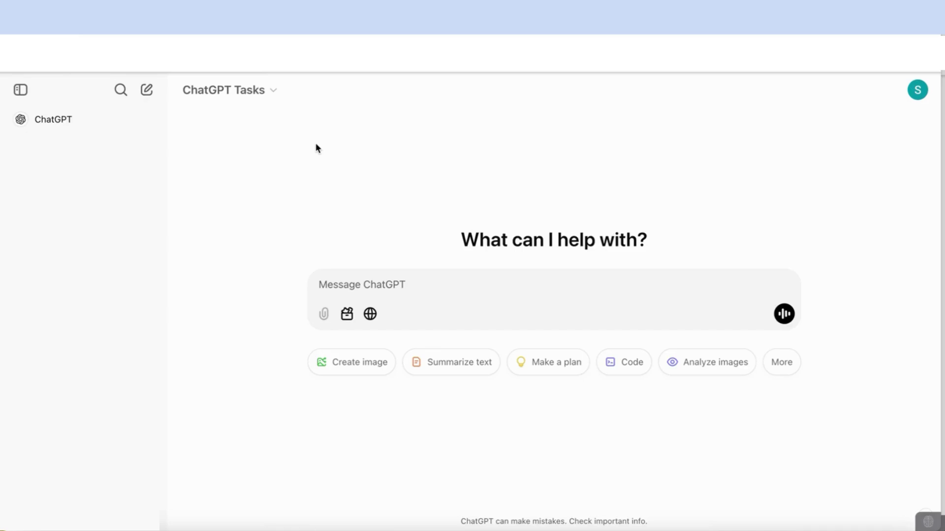
- Select 'GPT-4o with scheduled tasks' from the model list and focus the message box
{"action": "left_click", "coordinate": [253, 98]}
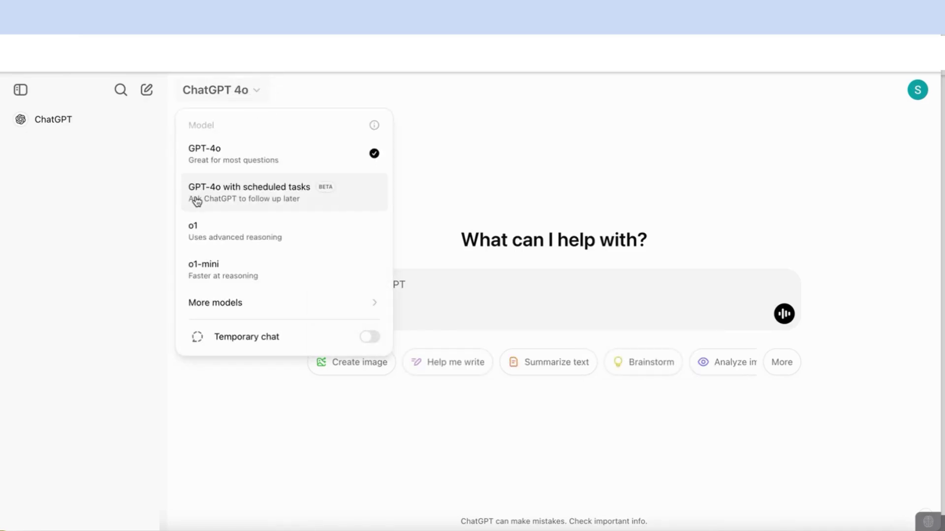
{"action": "left_click", "coordinate": [276, 197]}
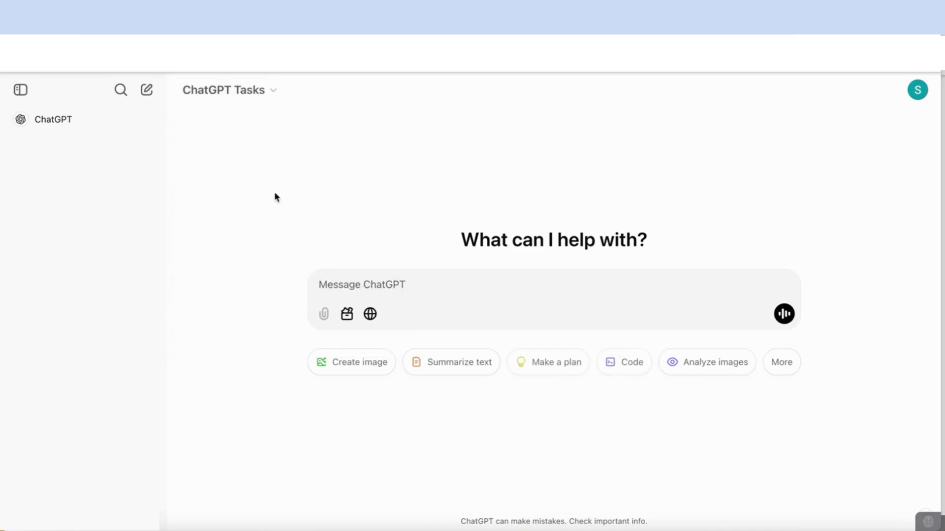
{"action": "left_click", "coordinate": [251, 103]}
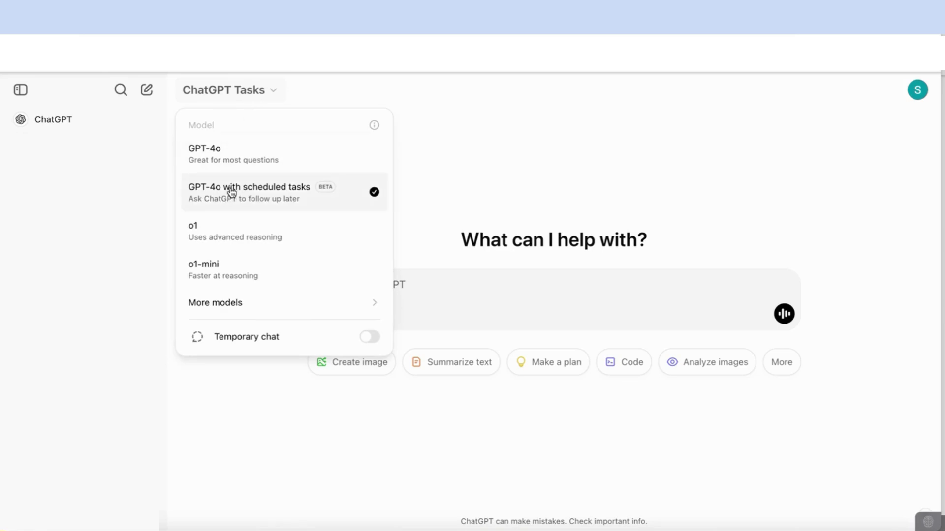
{"action": "left_click", "coordinate": [231, 191]}
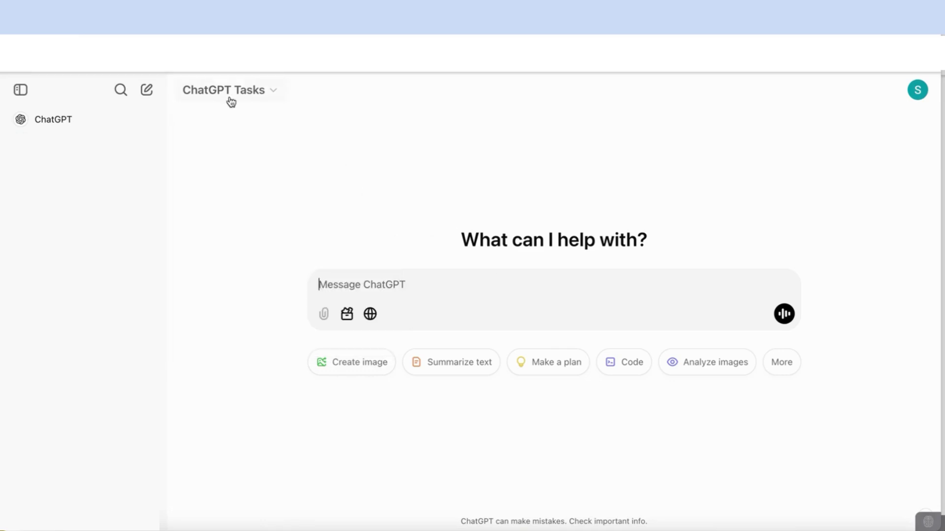
{"action": "left_click", "coordinate": [349, 296]}
- Send 'provide me with the latest news and practical updates on AI at 9am every day'
{"action": "type", "text": "provide me with the latest news and practical updates on AI at 9am every day"}
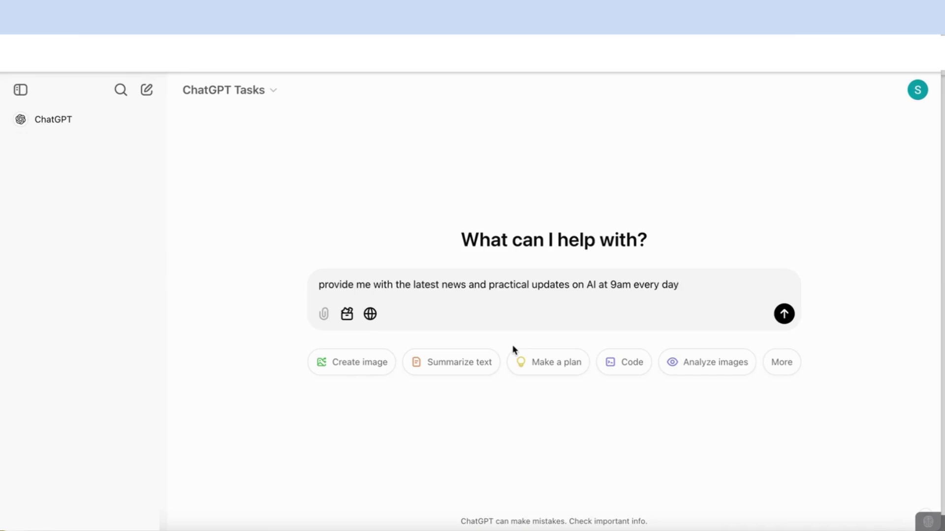
{"action": "left_click", "coordinate": [783, 314]}
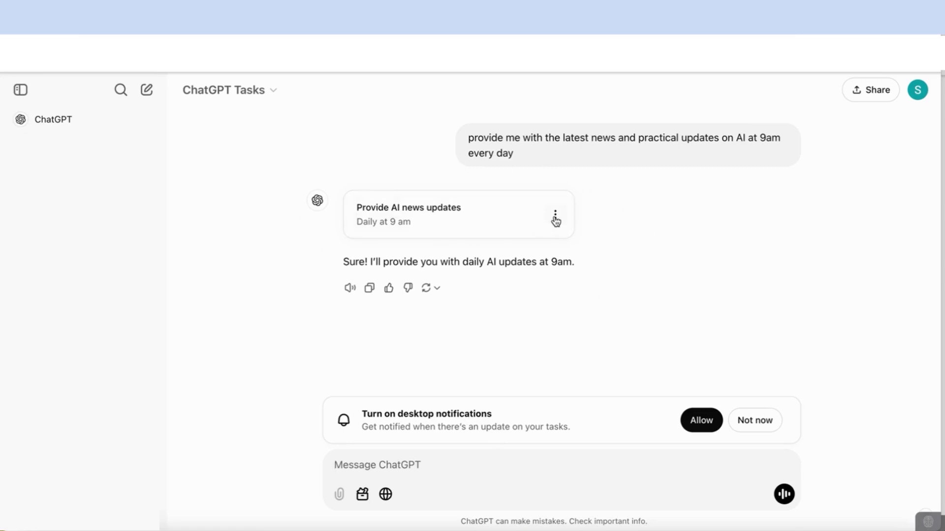
- Edit the task as 'AI News Updates' with a brief on search topics, sources, report format and special notes
{"action": "left_click", "coordinate": [555, 216]}
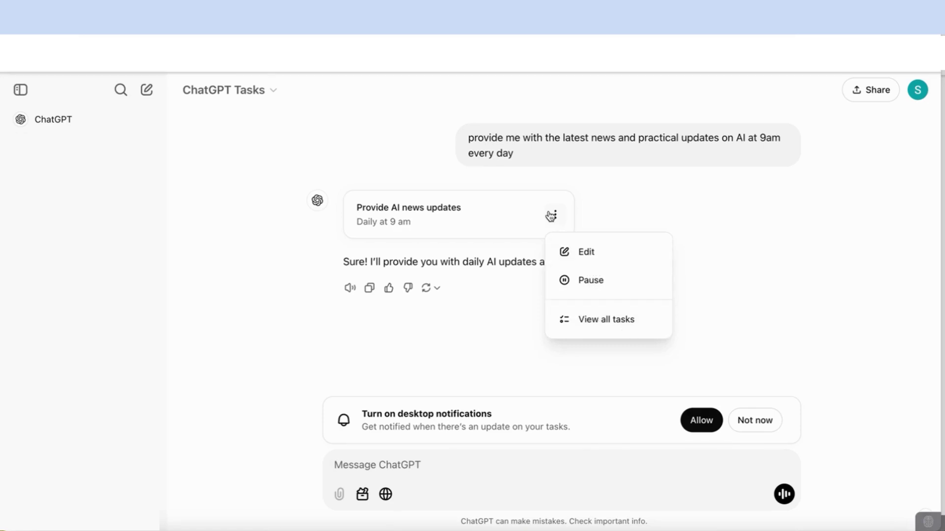
{"action": "left_click", "coordinate": [590, 256]}
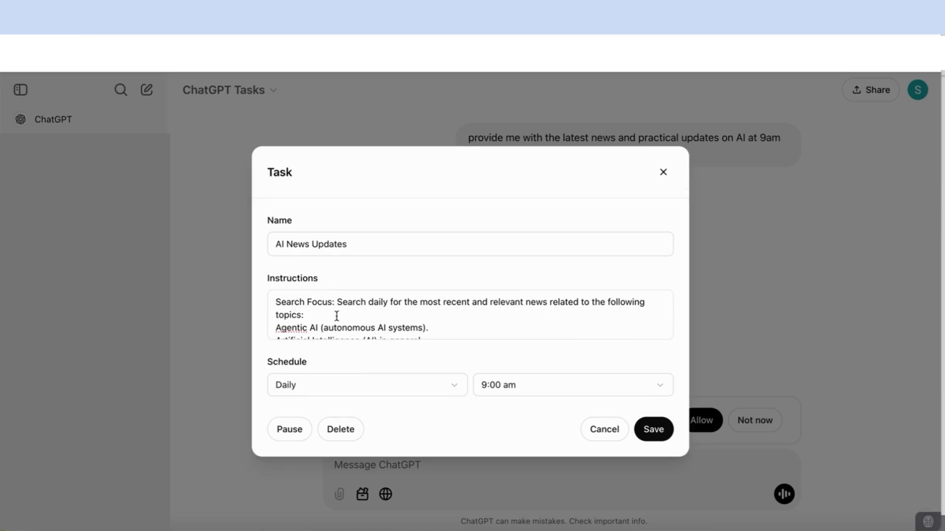
{"action": "left_click", "coordinate": [336, 315]}
{"action": "scroll", "coordinate": [453, 311], "scroll_direction": "down", "scroll_amount": 1}
{"action": "scroll", "coordinate": [453, 311], "scroll_direction": "up", "scroll_amount": 1}
{"action": "scroll", "coordinate": [385, 312], "scroll_direction": "down", "scroll_amount": 1}
{"action": "scroll", "coordinate": [385, 311], "scroll_direction": "down", "scroll_amount": 1}
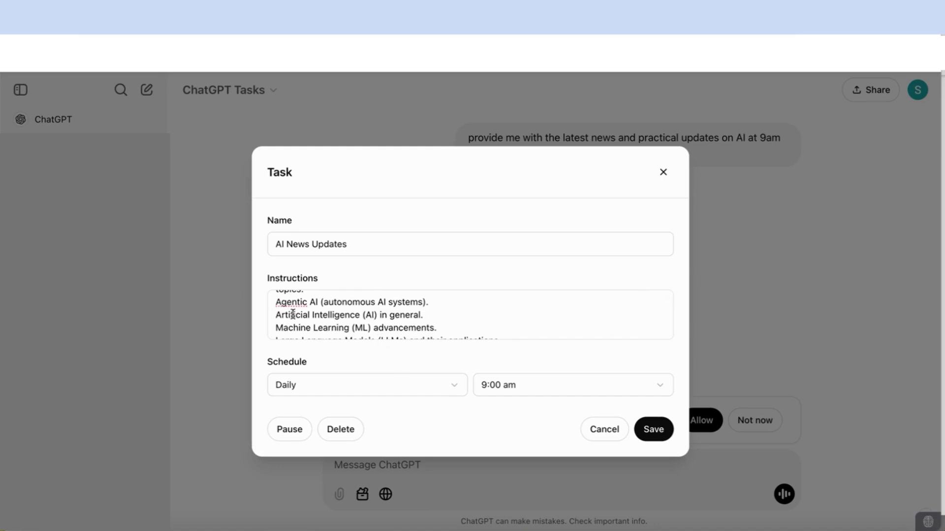
{"action": "scroll", "coordinate": [339, 323], "scroll_direction": "down", "scroll_amount": 1}
{"action": "scroll", "coordinate": [339, 322], "scroll_direction": "down", "scroll_amount": 2}
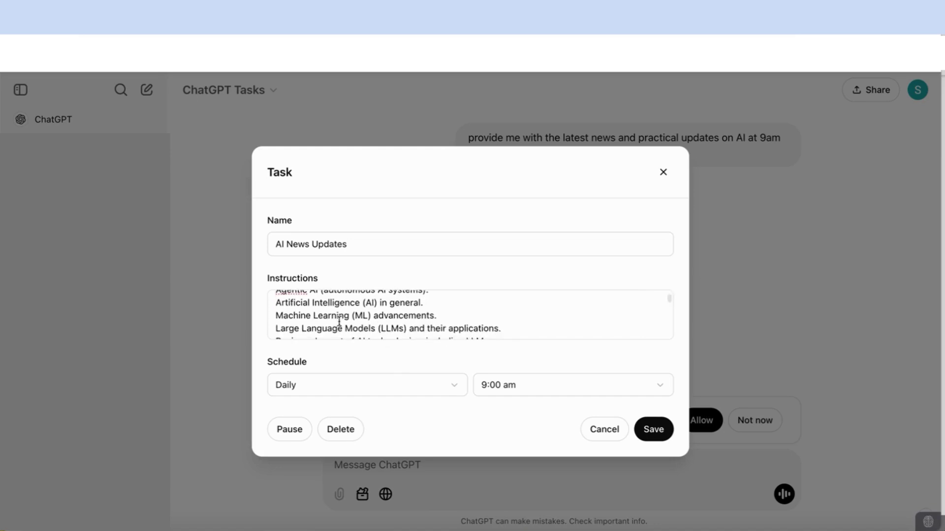
{"action": "scroll", "coordinate": [339, 321], "scroll_direction": "down", "scroll_amount": 5}
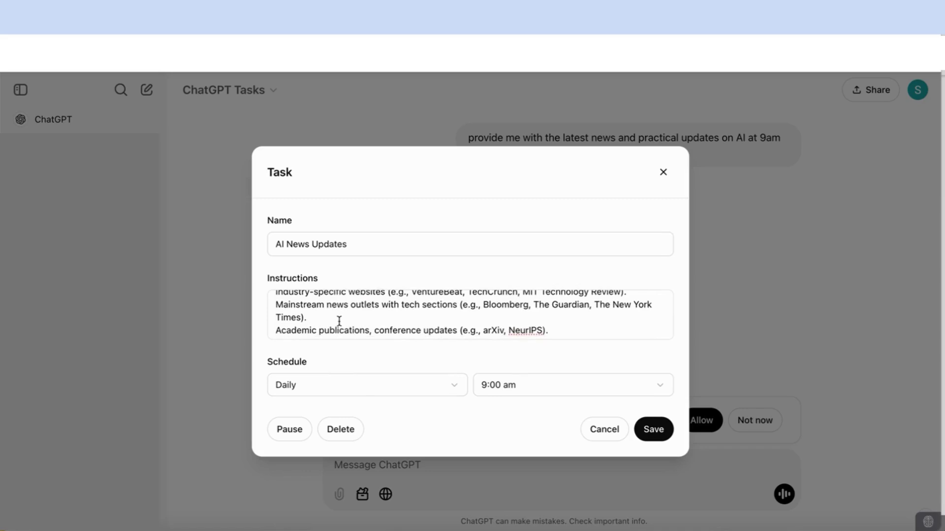
{"action": "scroll", "coordinate": [339, 321], "scroll_direction": "down", "scroll_amount": 3}
{"action": "scroll", "coordinate": [339, 321], "scroll_direction": "up", "scroll_amount": 2}
{"action": "scroll", "coordinate": [339, 322], "scroll_direction": "down", "scroll_amount": 2}
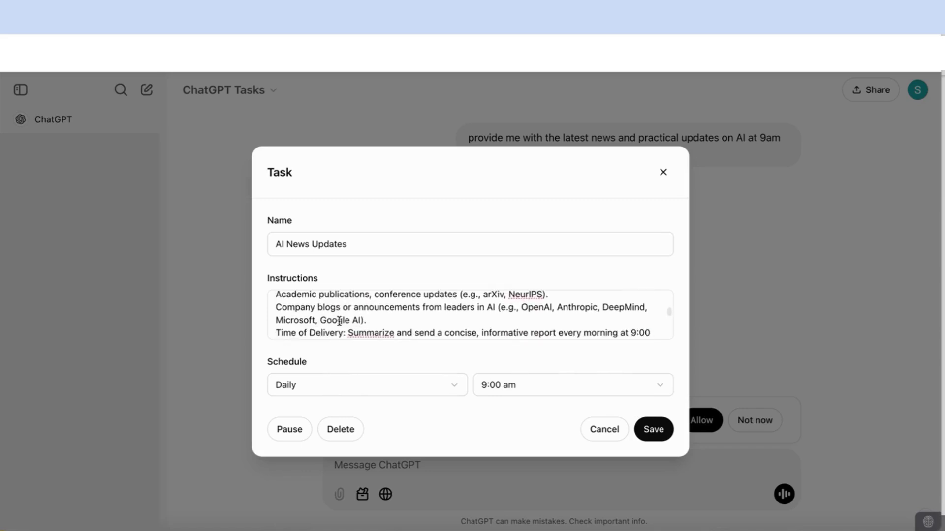
{"action": "scroll", "coordinate": [374, 314], "scroll_direction": "down", "scroll_amount": 5}
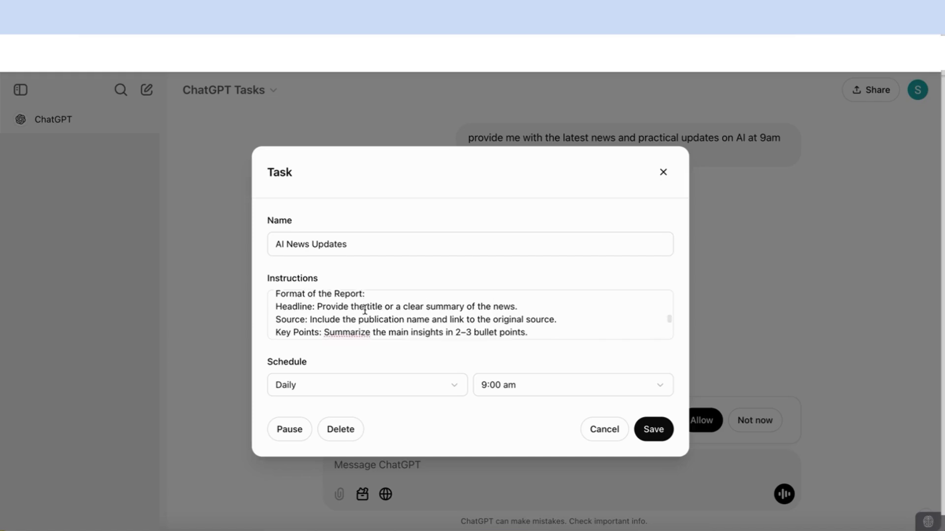
{"action": "scroll", "coordinate": [365, 310], "scroll_direction": "down", "scroll_amount": 1}
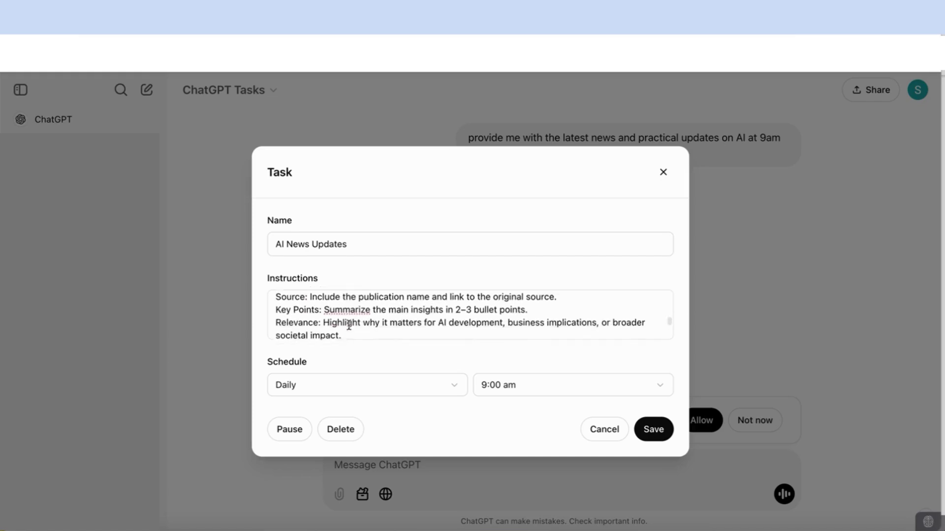
{"action": "scroll", "coordinate": [349, 325], "scroll_direction": "down", "scroll_amount": 3}
{"action": "scroll", "coordinate": [349, 325], "scroll_direction": "down", "scroll_amount": 4}
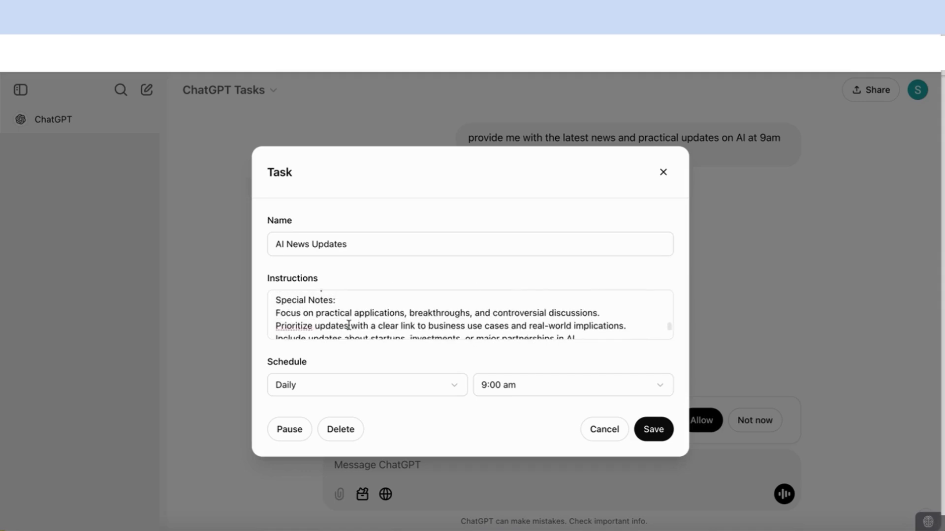
{"action": "scroll", "coordinate": [312, 306], "scroll_direction": "up", "scroll_amount": 1}
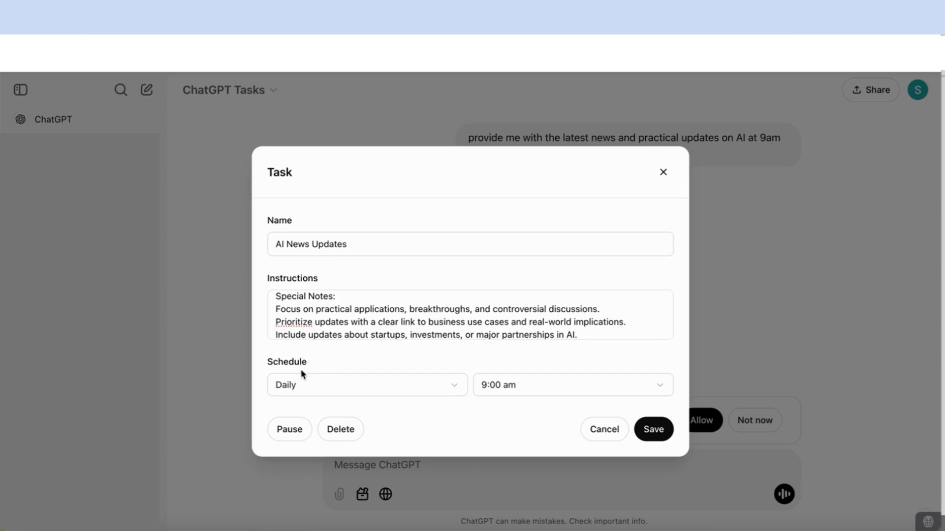
- Save the AI news task with its daily 9 am repeat and view it in the Tasks list
{"action": "left_click", "coordinate": [451, 391]}
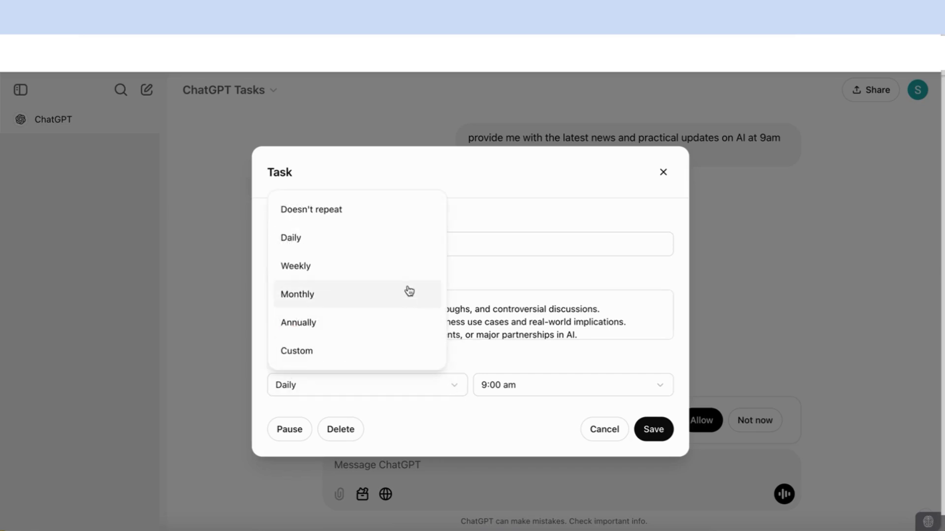
{"action": "left_click", "coordinate": [319, 355]}
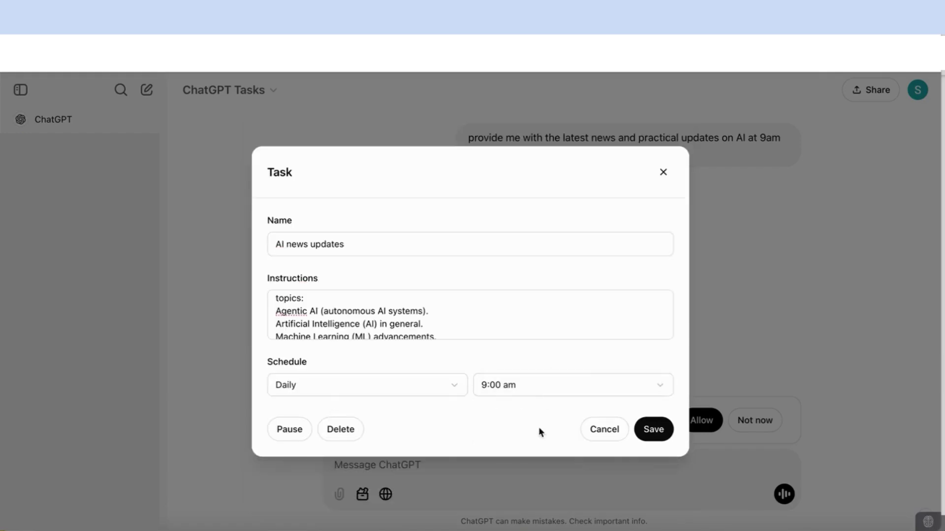
{"action": "left_click", "coordinate": [649, 432]}
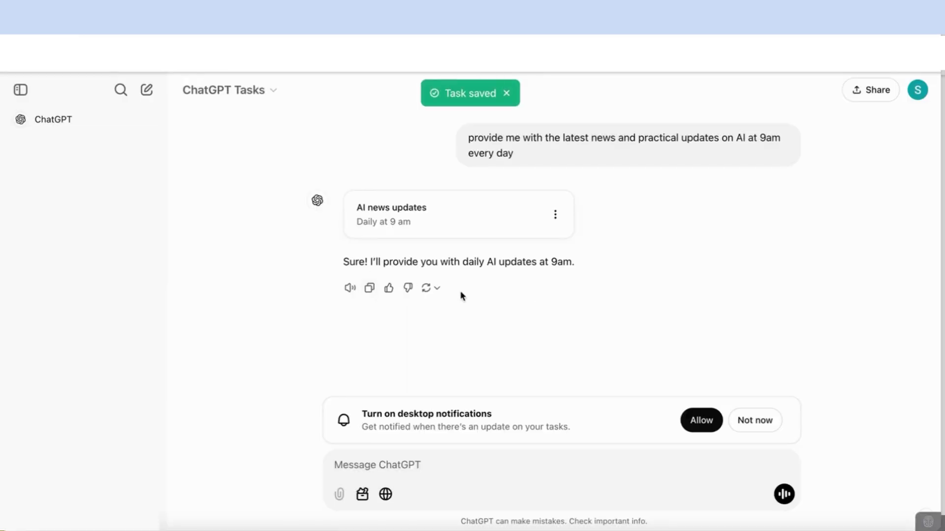
{"action": "left_click", "coordinate": [918, 97]}
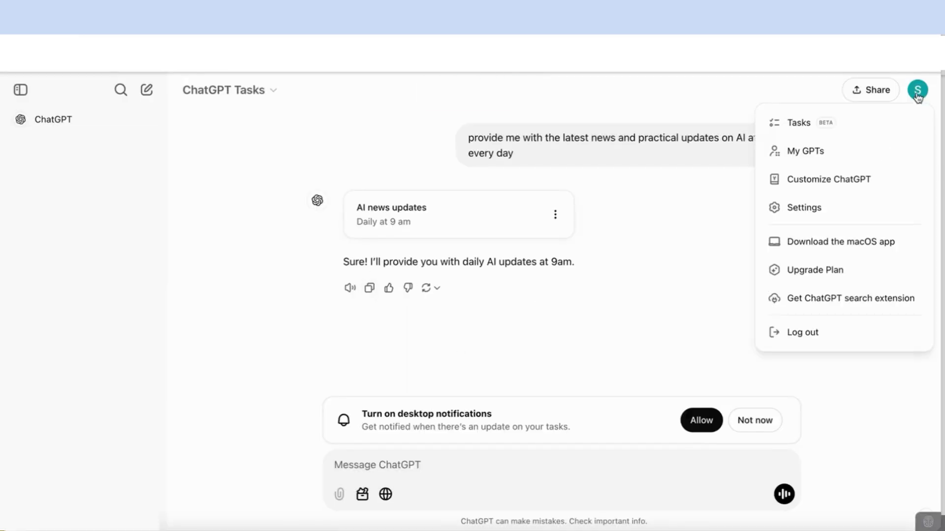
{"action": "left_click", "coordinate": [797, 129]}
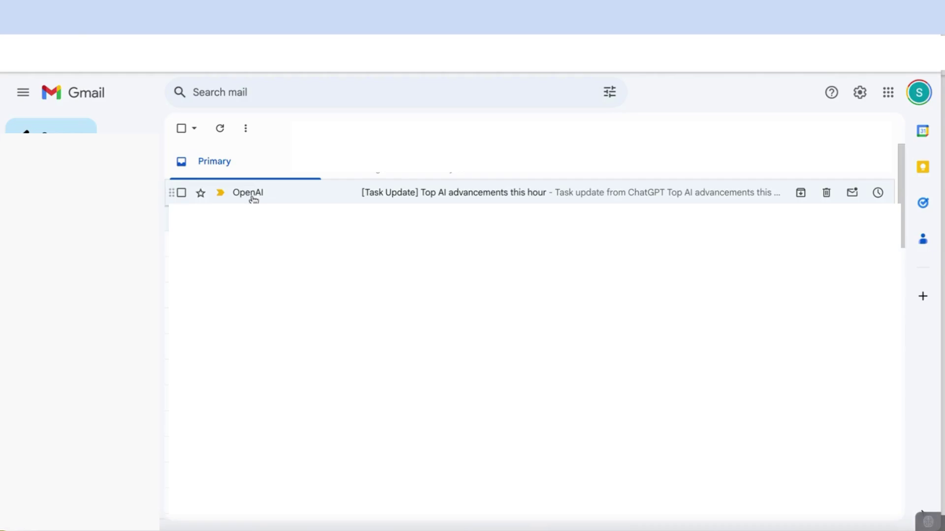
- Open the OpenAI Task Update e-mail and view its Latest AI News Update report in ChatGPT
{"action": "left_click", "coordinate": [409, 199]}
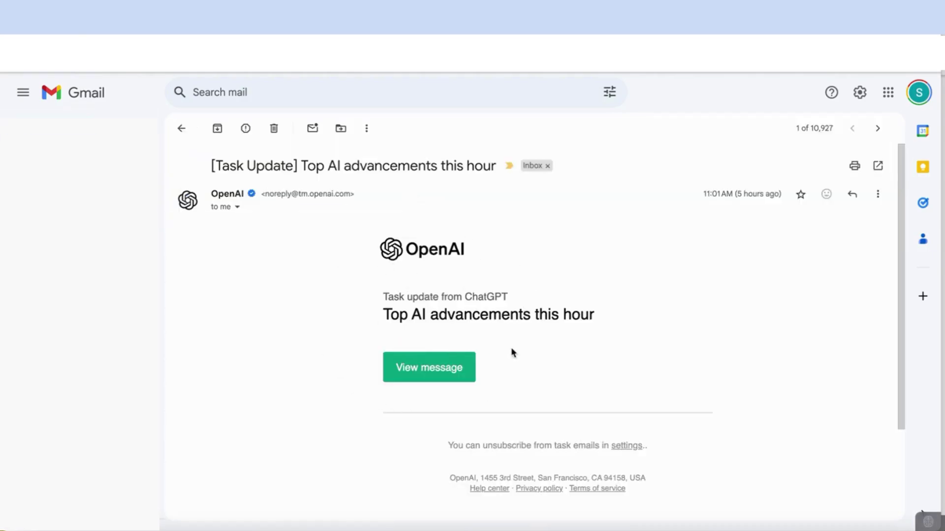
{"action": "left_click", "coordinate": [446, 375]}
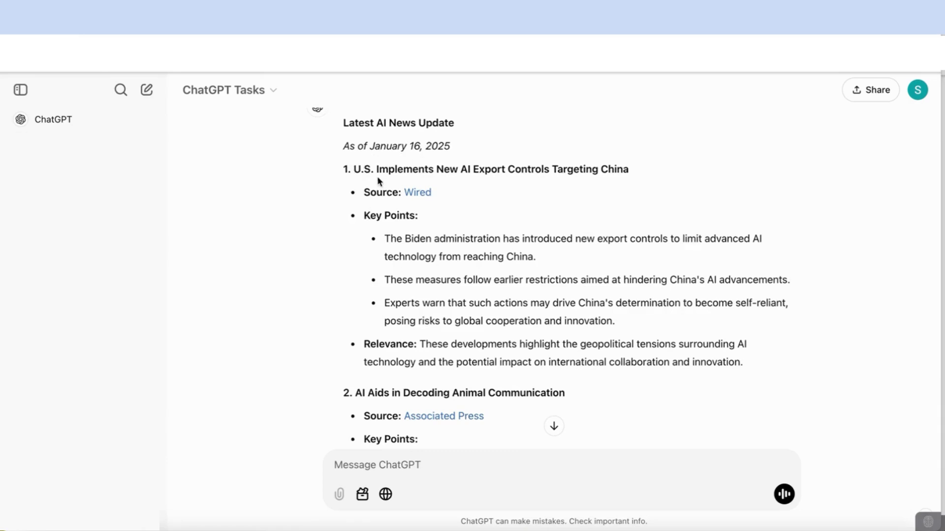
{"action": "scroll", "coordinate": [457, 178], "scroll_direction": "down", "scroll_amount": 1}
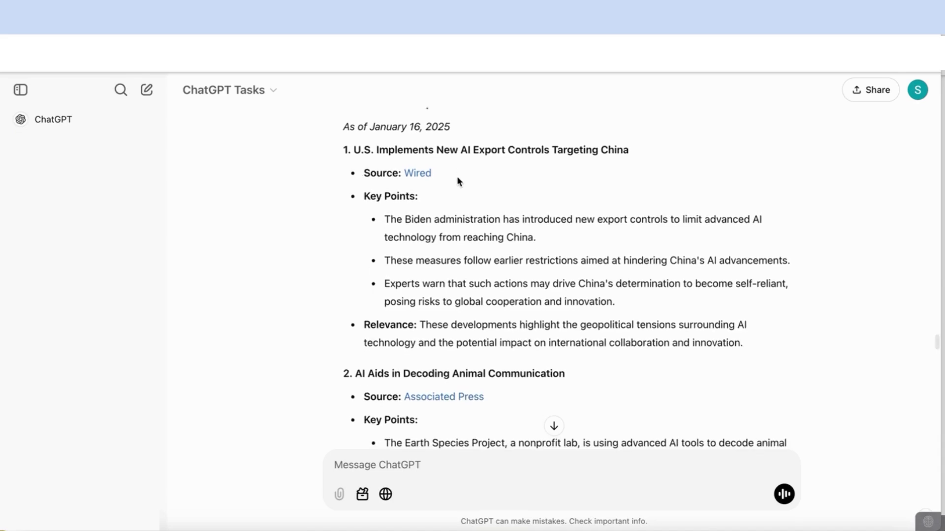
{"action": "scroll", "coordinate": [443, 187], "scroll_direction": "down", "scroll_amount": 1}
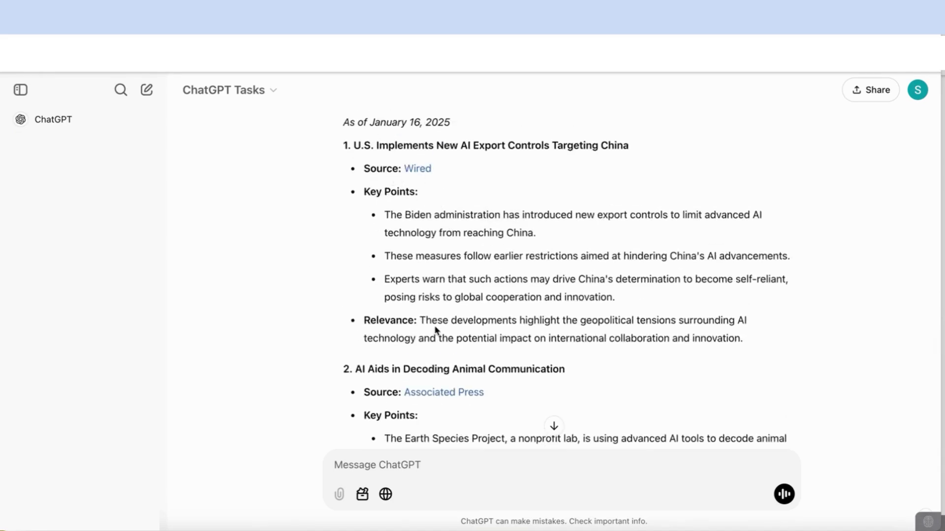
{"action": "scroll", "coordinate": [435, 330], "scroll_direction": "down", "scroll_amount": 2}
{"action": "scroll", "coordinate": [443, 283], "scroll_direction": "down", "scroll_amount": 3}
{"action": "scroll", "coordinate": [440, 296], "scroll_direction": "down", "scroll_amount": 5}
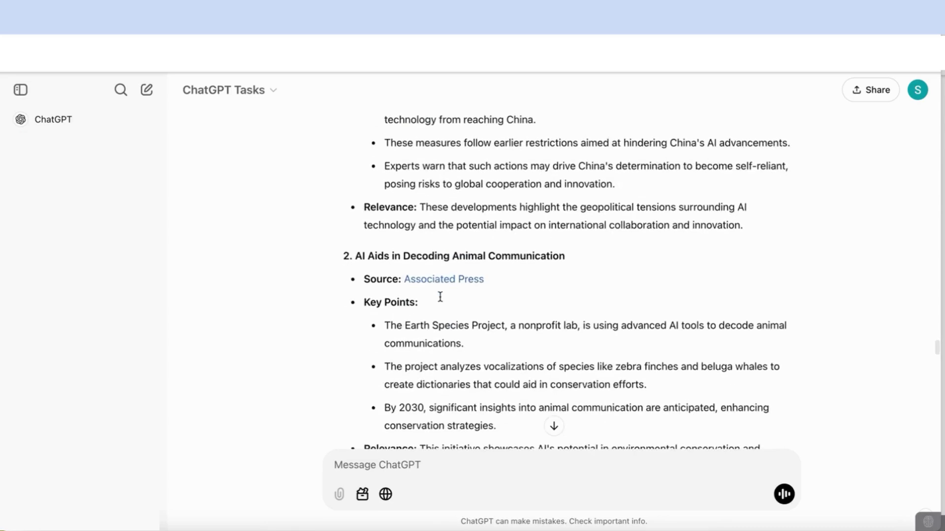
{"action": "scroll", "coordinate": [440, 298], "scroll_direction": "down", "scroll_amount": 3}
{"action": "scroll", "coordinate": [439, 296], "scroll_direction": "down", "scroll_amount": 7}
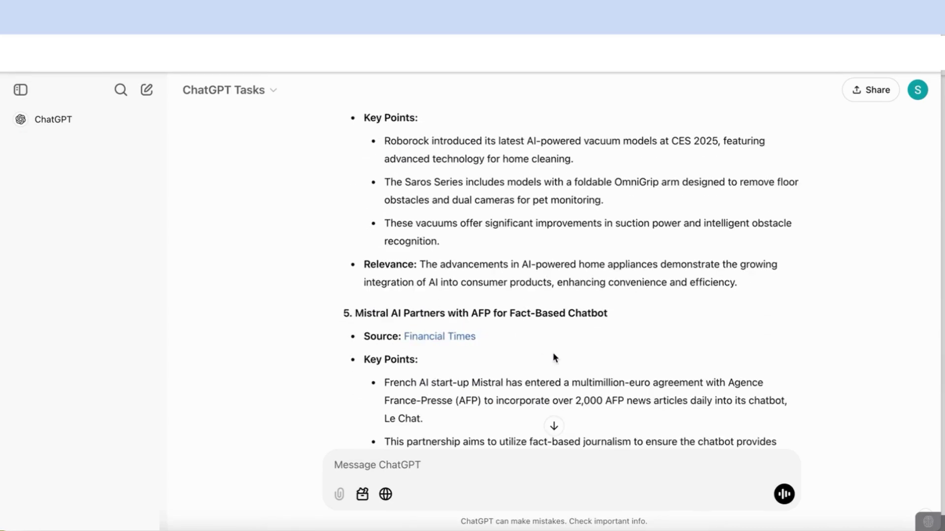
{"action": "scroll", "coordinate": [553, 352], "scroll_direction": "down", "scroll_amount": 2}
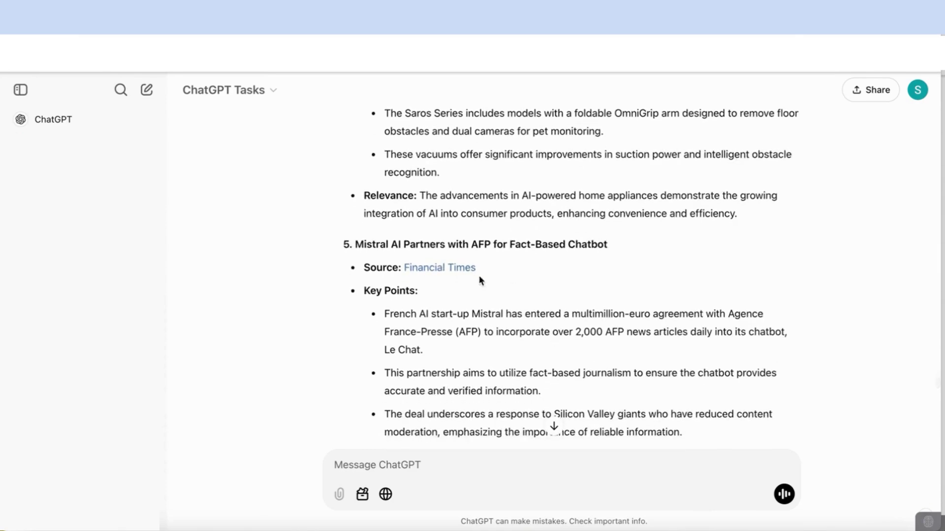
{"action": "scroll", "coordinate": [492, 325], "scroll_direction": "down", "scroll_amount": 16}
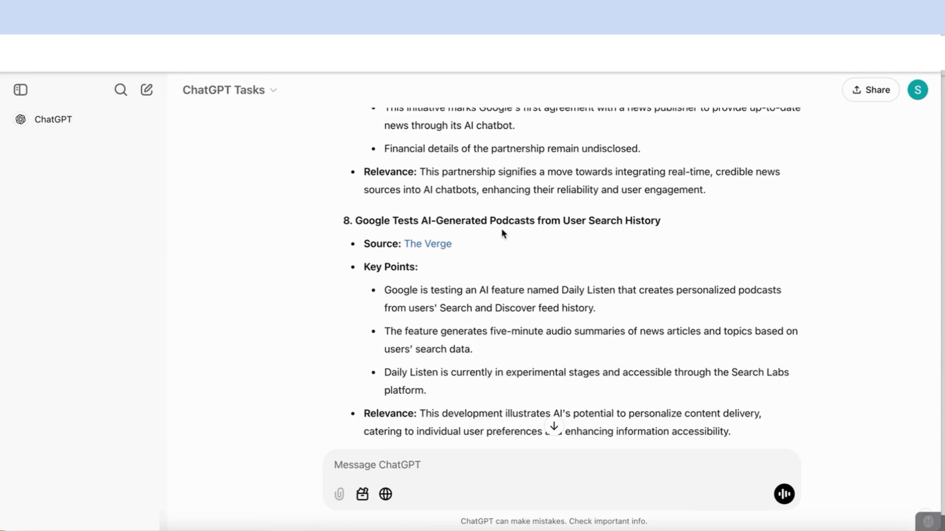
{"action": "scroll", "coordinate": [501, 231], "scroll_direction": "down", "scroll_amount": 10}
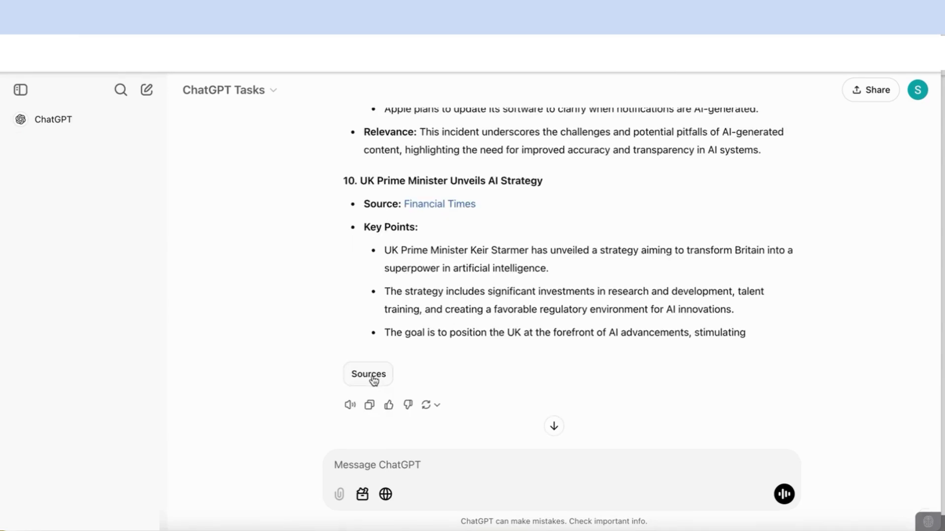
{"action": "left_click", "coordinate": [370, 375]}
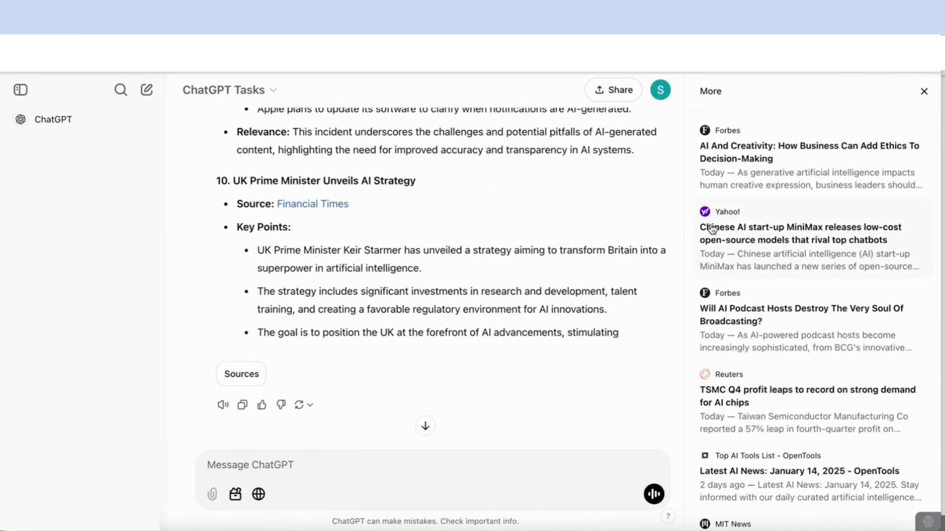
{"action": "scroll", "coordinate": [809, 227], "scroll_direction": "down", "scroll_amount": 15}
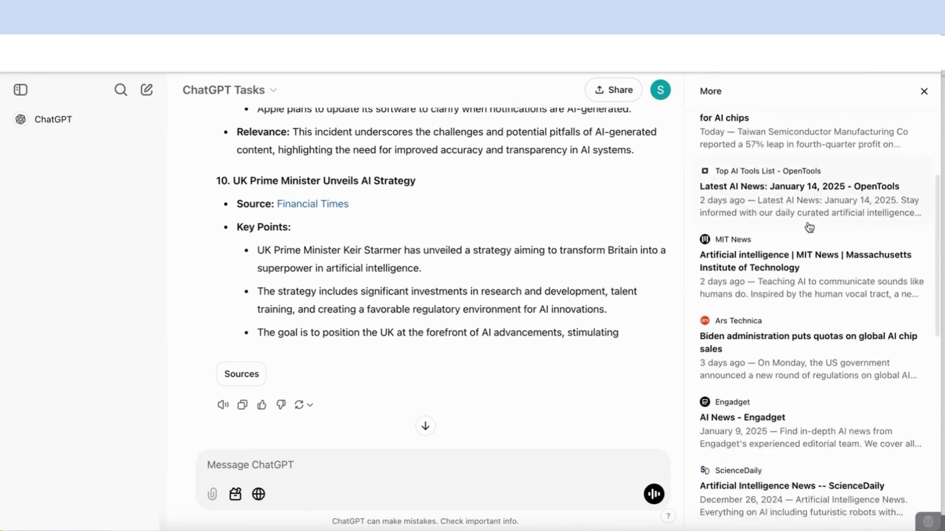
{"action": "scroll", "coordinate": [809, 227], "scroll_direction": "up", "scroll_amount": 15}
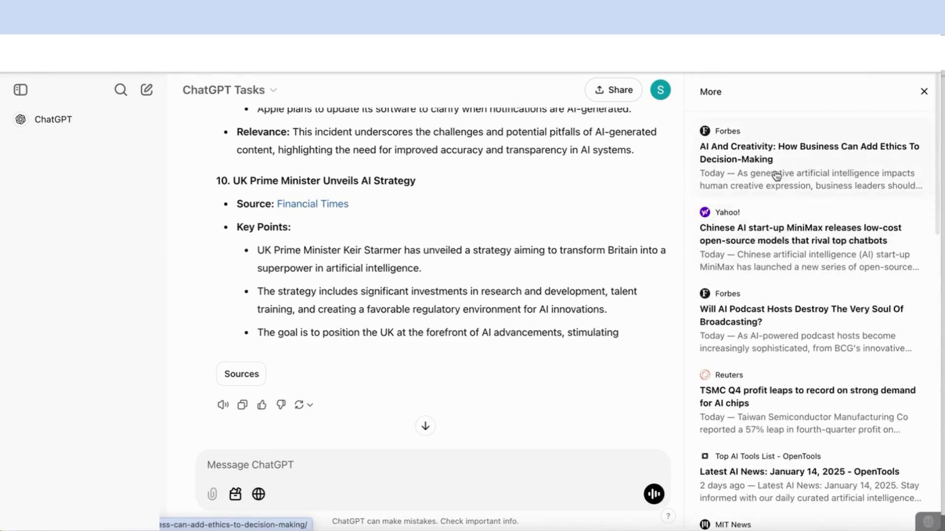
{"action": "left_click", "coordinate": [757, 166]}
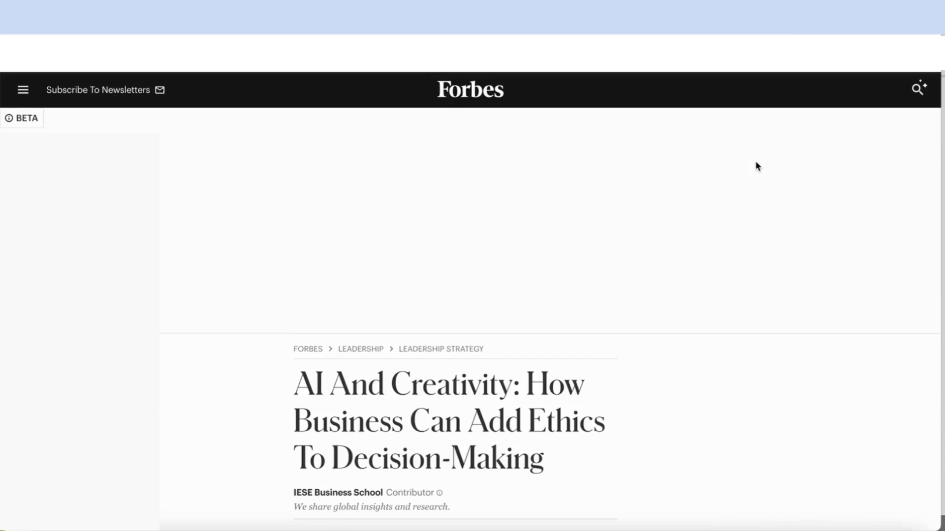
{"action": "scroll", "coordinate": [540, 296], "scroll_direction": "down", "scroll_amount": 9}
{"action": "scroll", "coordinate": [540, 296], "scroll_direction": "down", "scroll_amount": 4}
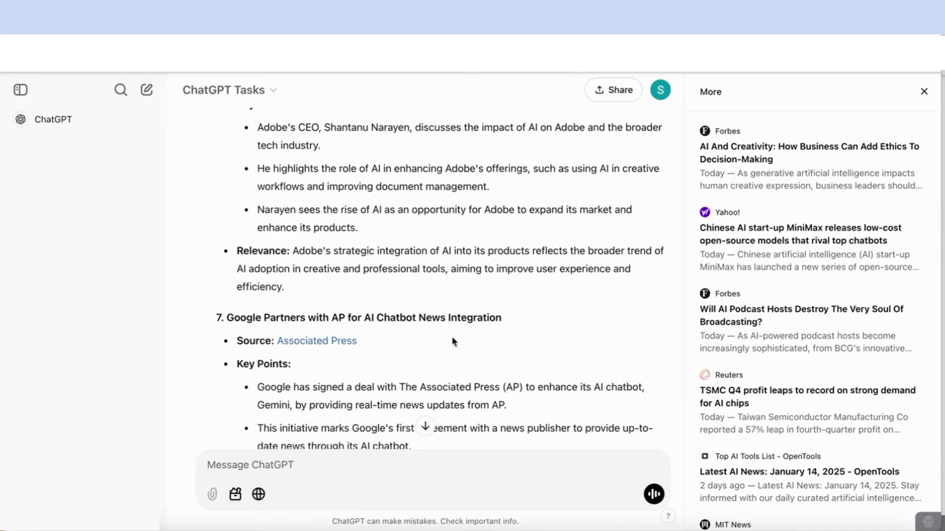
{"action": "scroll", "coordinate": [451, 337], "scroll_direction": "up", "scroll_amount": 15}
{"action": "scroll", "coordinate": [453, 341], "scroll_direction": "up", "scroll_amount": 1}
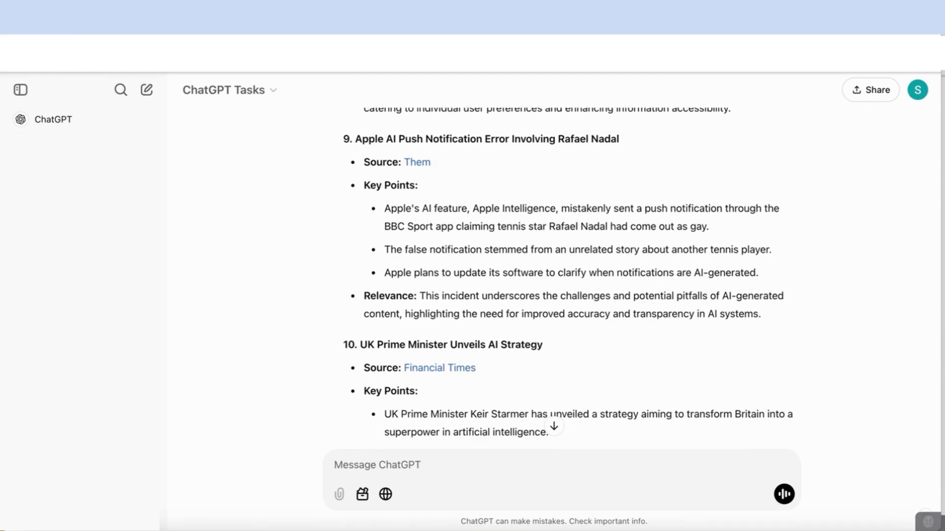
- Check in Settings > Notifications that Tasks notifications arrive by Push and Email
{"action": "left_click", "coordinate": [917, 89]}
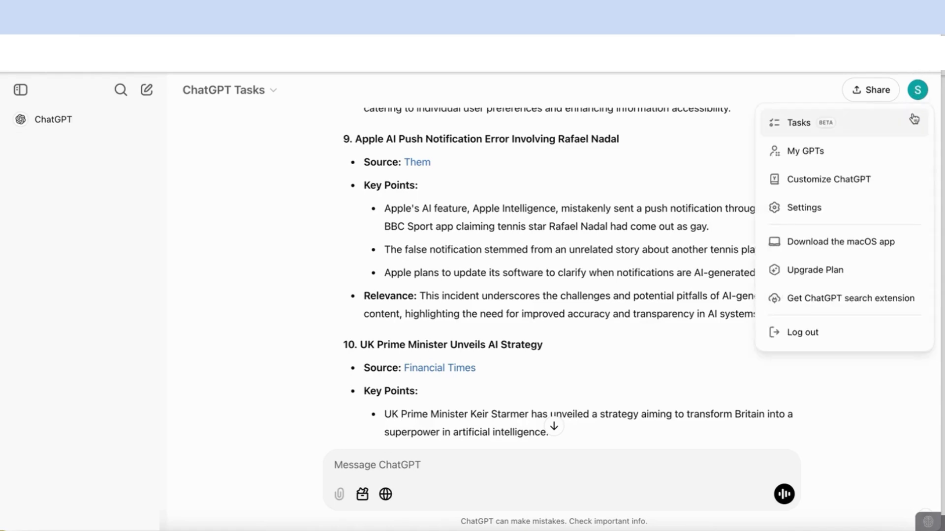
{"action": "left_click", "coordinate": [803, 207]}
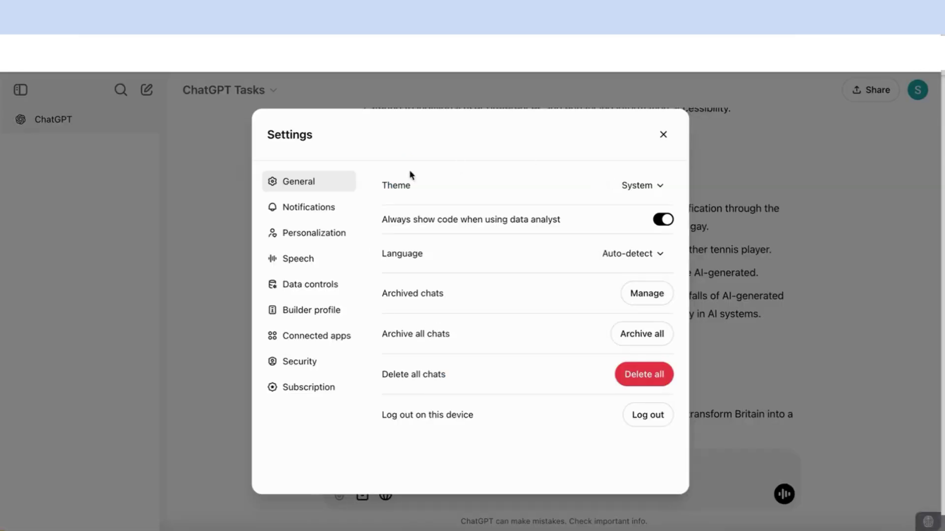
{"action": "left_click", "coordinate": [306, 213]}
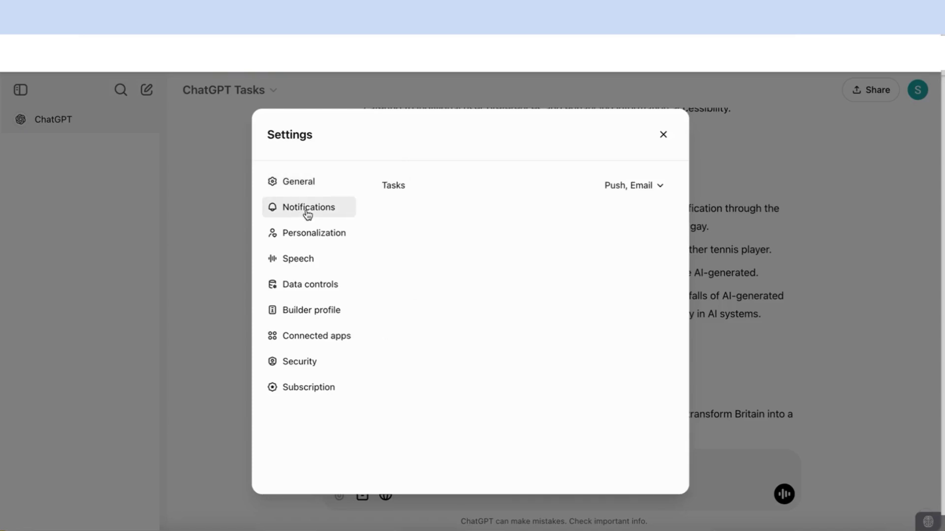
{"action": "left_click", "coordinate": [650, 189]}
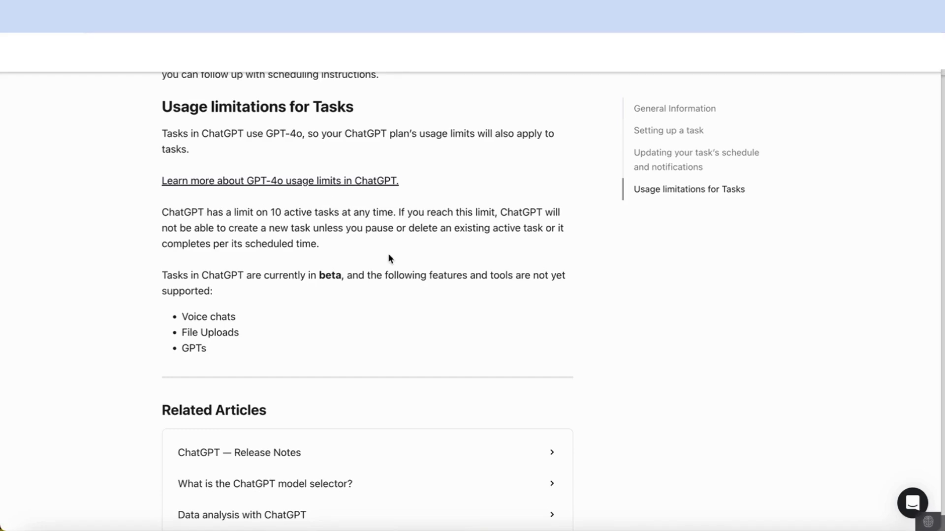
- Scroll through the Tasks help article's usage limits and its editing and pausing instructions
{"action": "scroll", "coordinate": [389, 259], "scroll_direction": "down", "scroll_amount": 3}
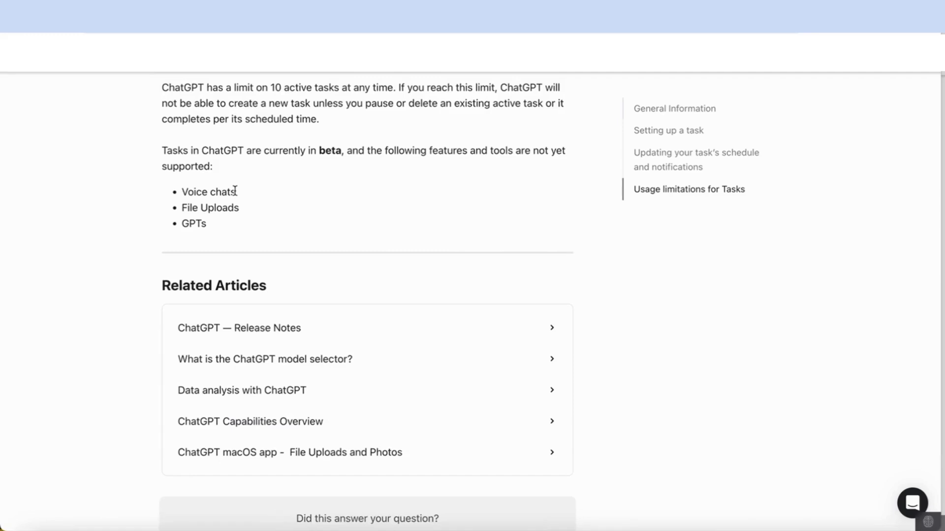
{"action": "scroll", "coordinate": [310, 206], "scroll_direction": "up", "scroll_amount": 10}
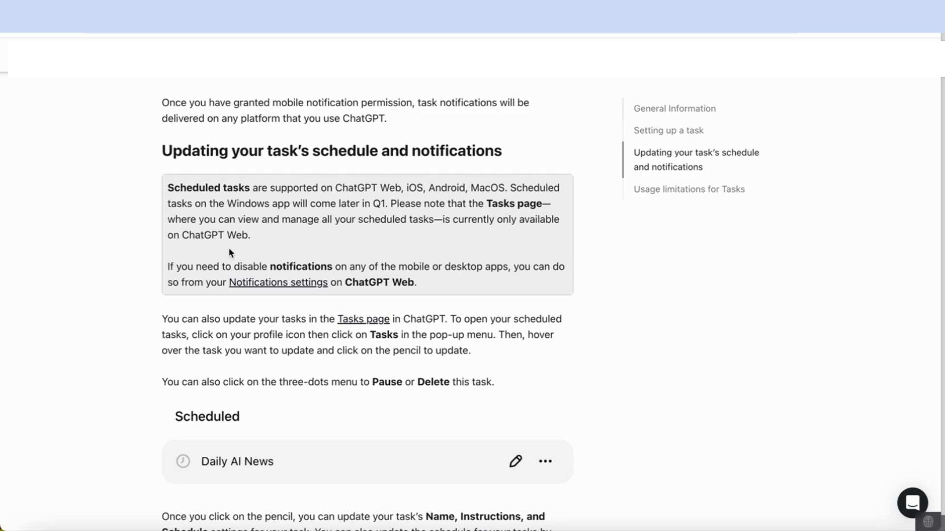
{"action": "scroll", "coordinate": [211, 171], "scroll_direction": "up", "scroll_amount": 10}
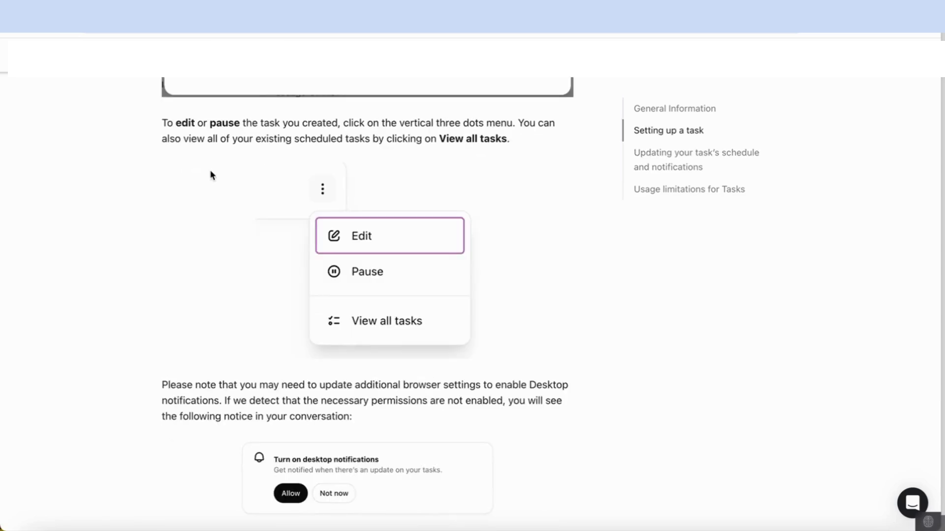